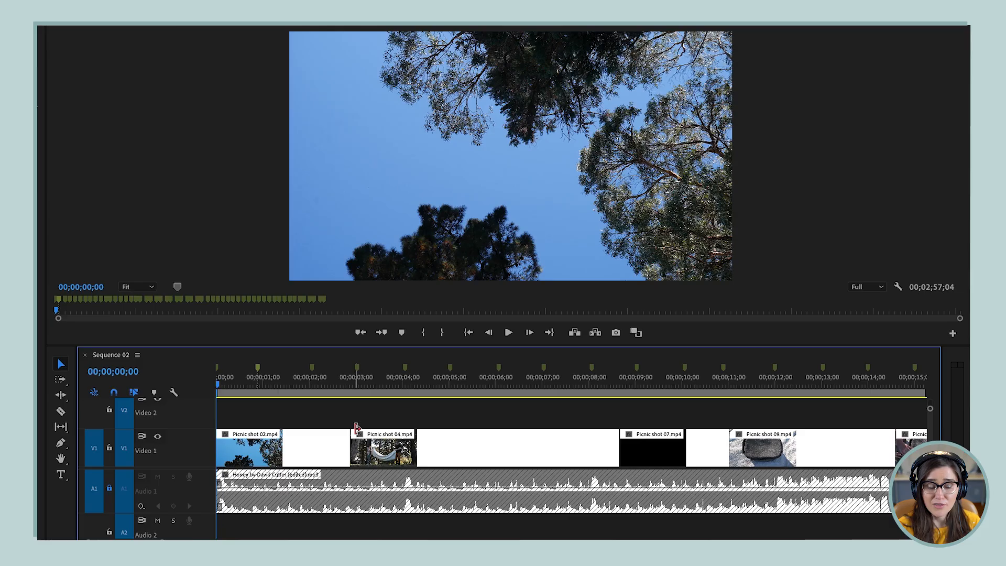
Play the opening seconds of the sequence to review the current edit against the music.
key("space")
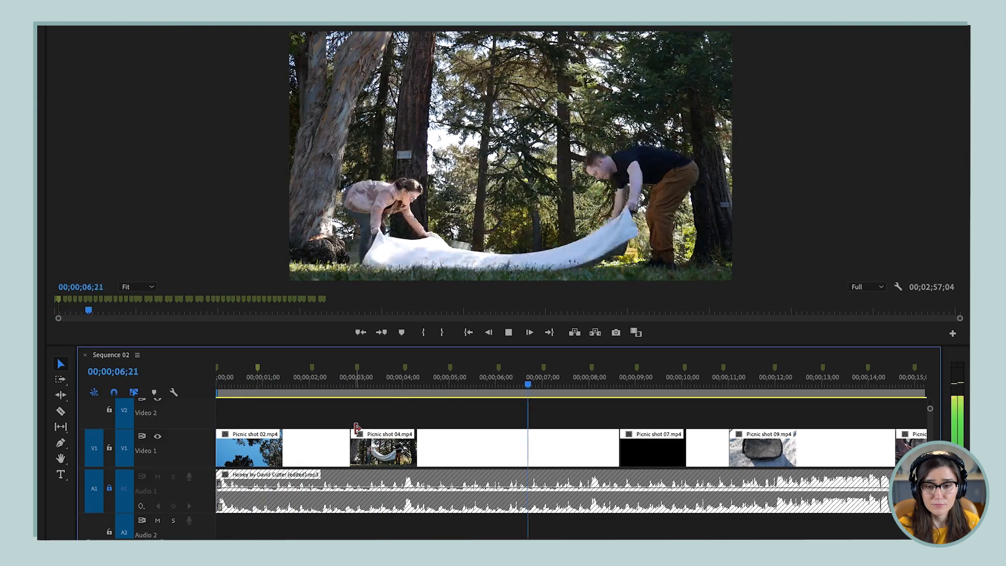
key("space")
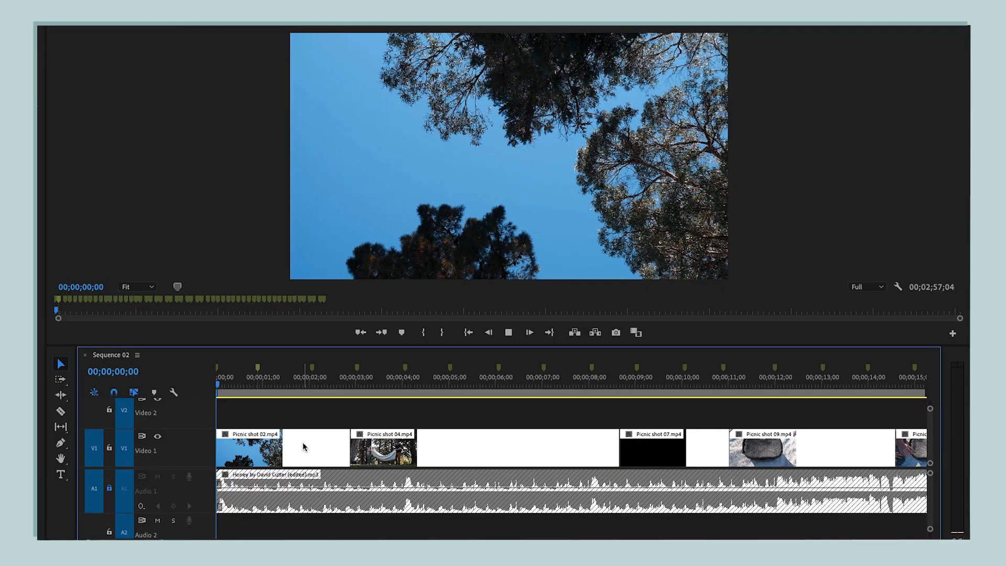
key("space")
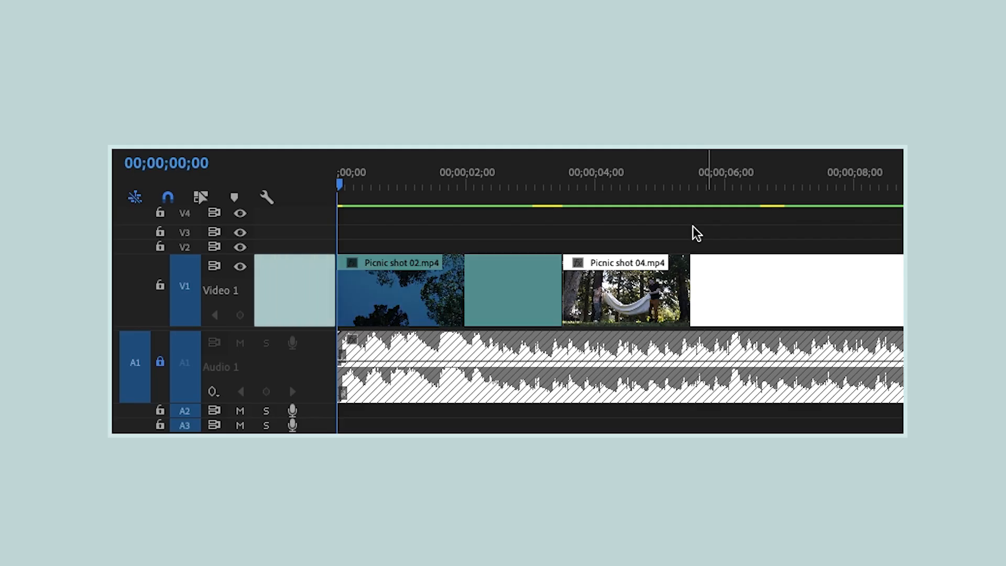
Select all clips on Video 1, shift them about 7 seconds later, and move them back to the sequence start.
left_click_drag(344, 287, 287, 300)
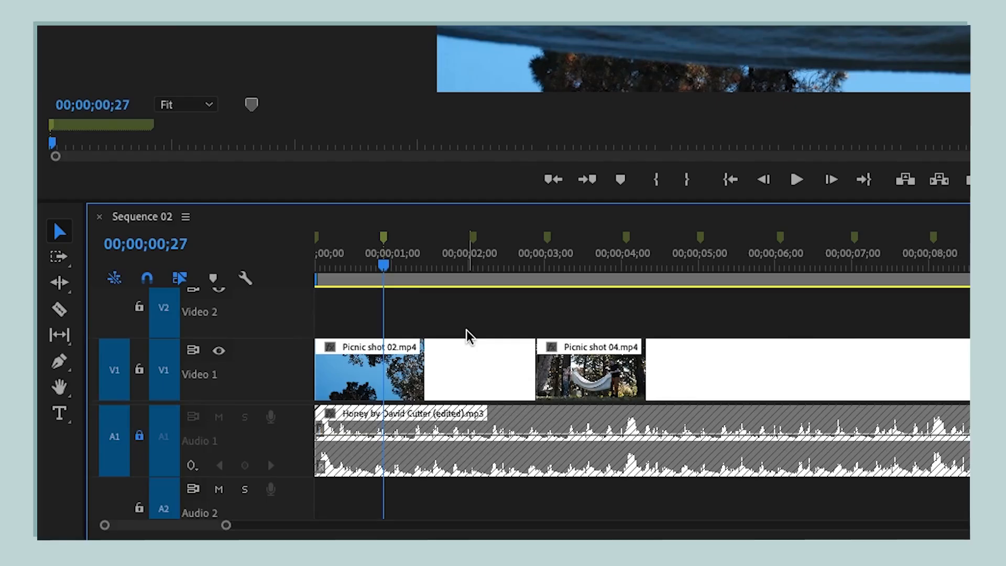
key("minus")
key("minus")
key("minus")
key("minus")
key("minus")
key("minus")
left_click_drag(794, 371, 255, 360)
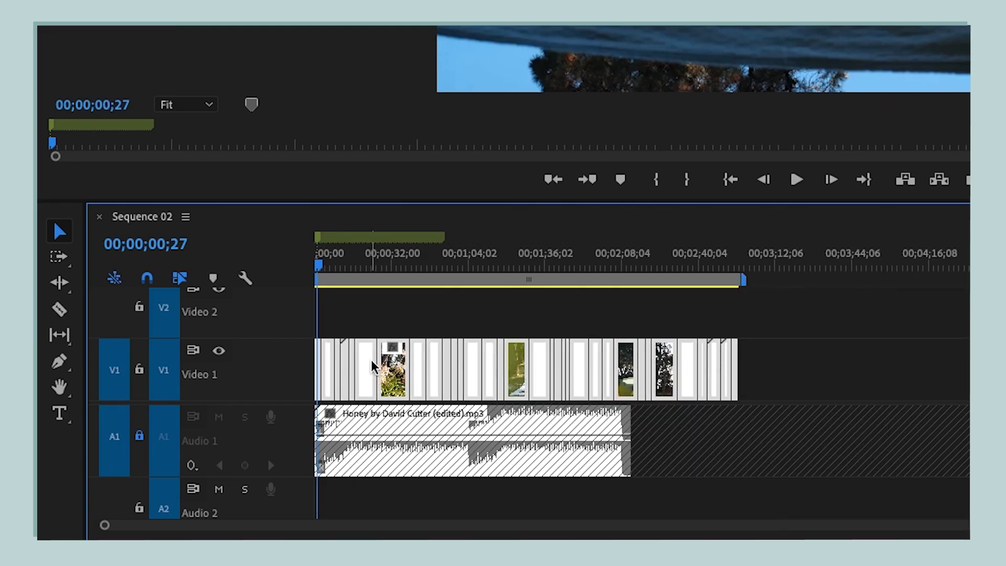
left_click_drag(372, 367, 388, 367)
key("equal")
key("equal")
key("equal")
key("equal")
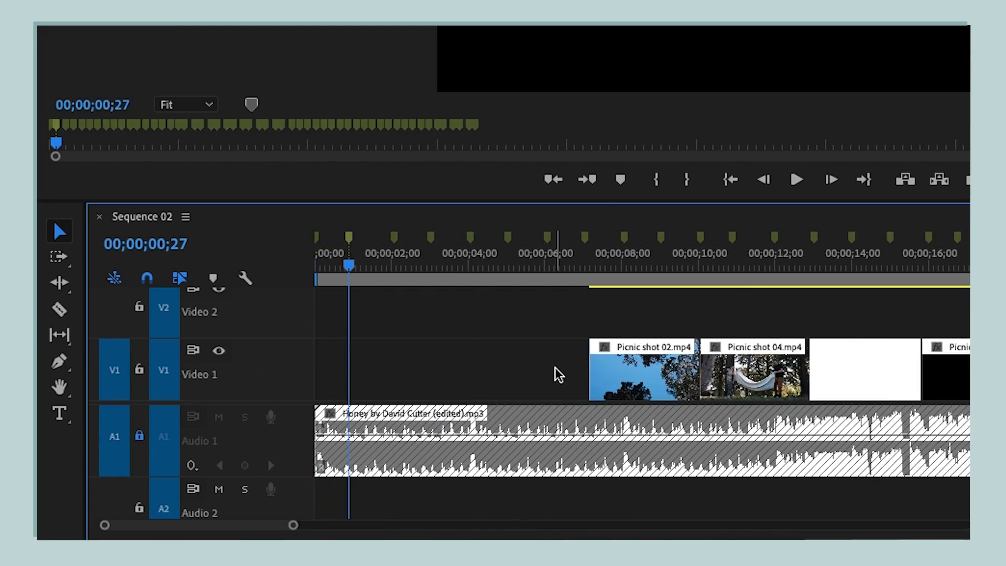
left_click_drag(585, 370, 377, 366)
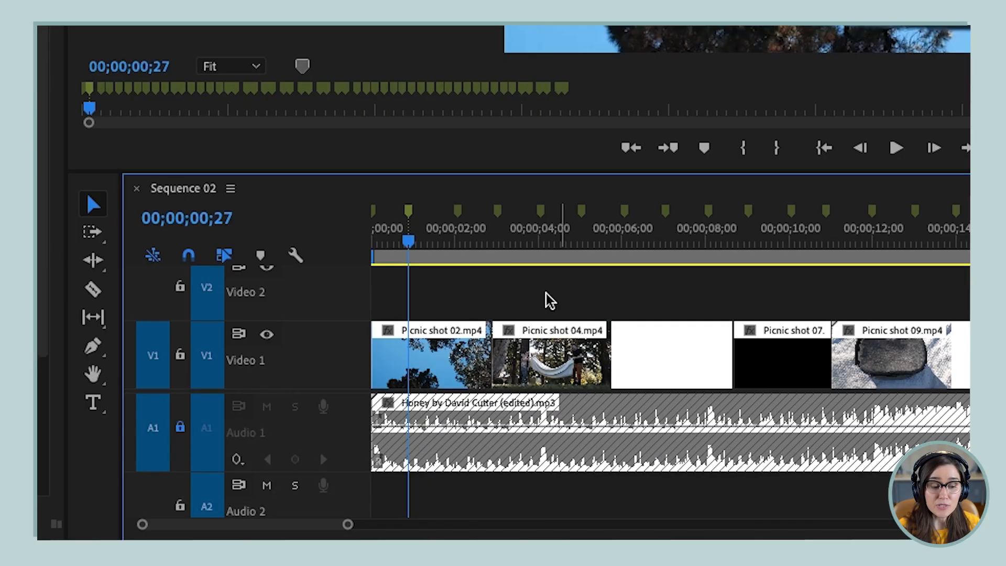
With the Track Select Forward tool, select every Video 1 clip from Picnic shot 02 onward and shift them about 4 seconds later.
left_click(92, 233)
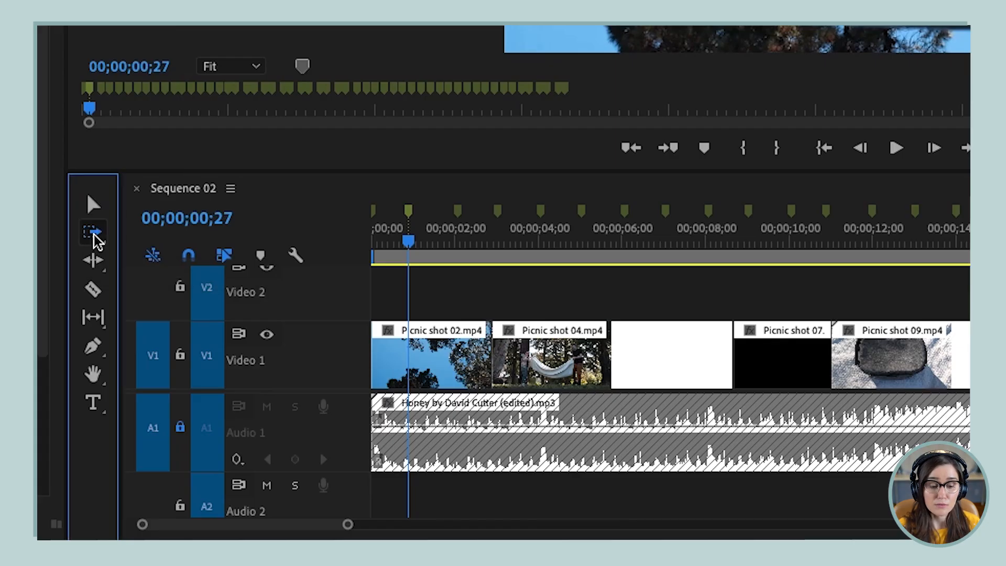
left_click(416, 363)
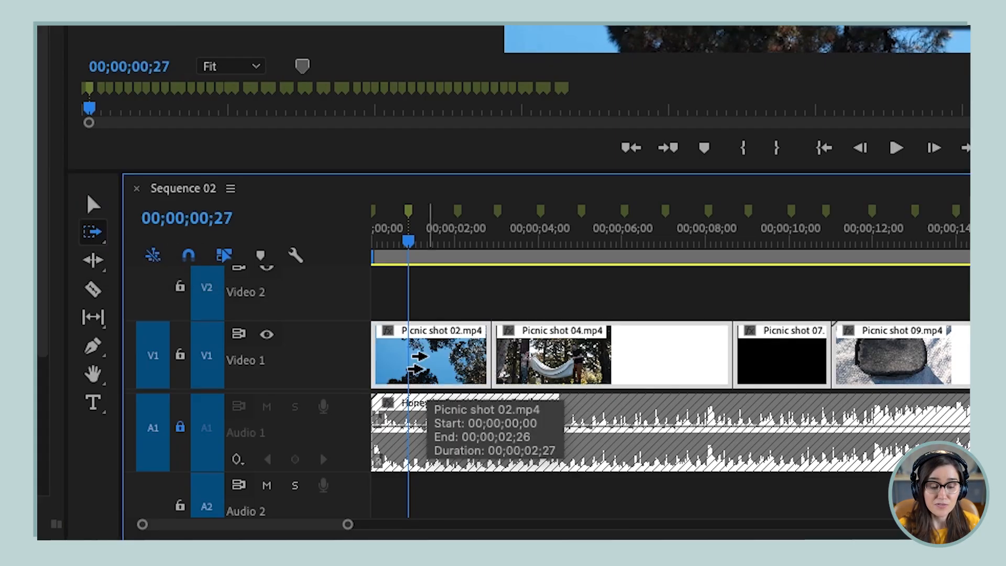
key("minus")
key("minus")
key("minus")
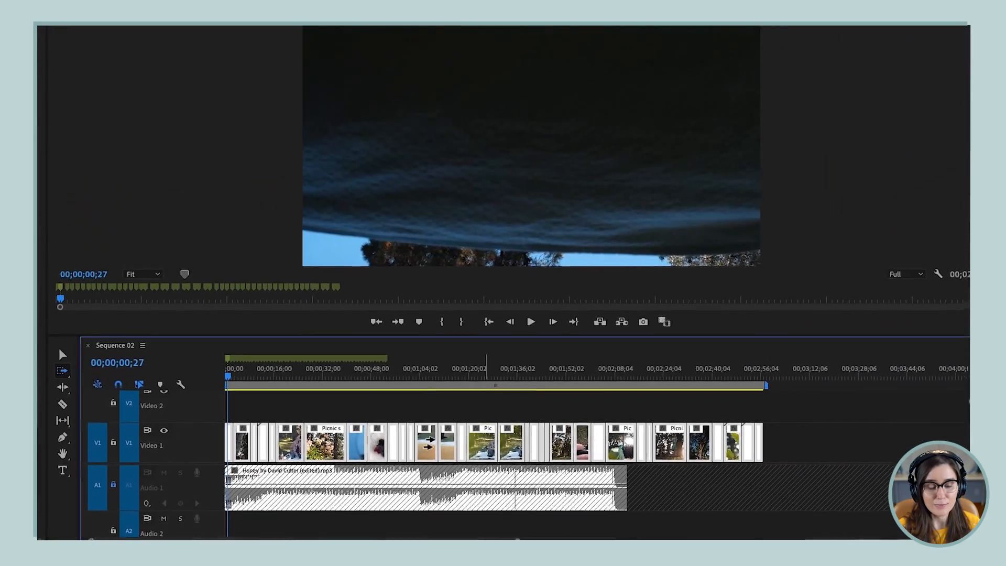
key("equal")
key("equal")
key("equal")
key("equal")
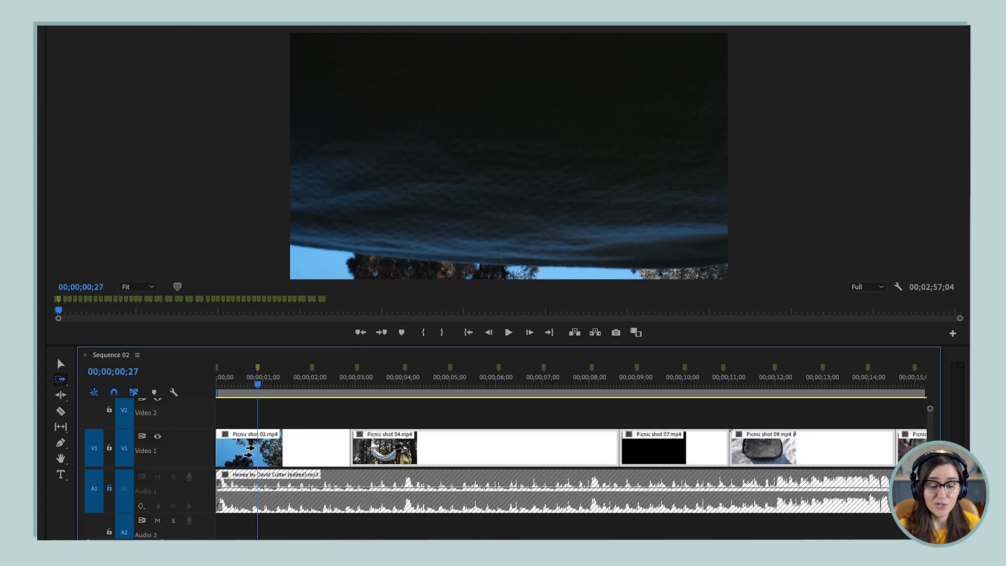
left_click_drag(244, 450, 447, 451)
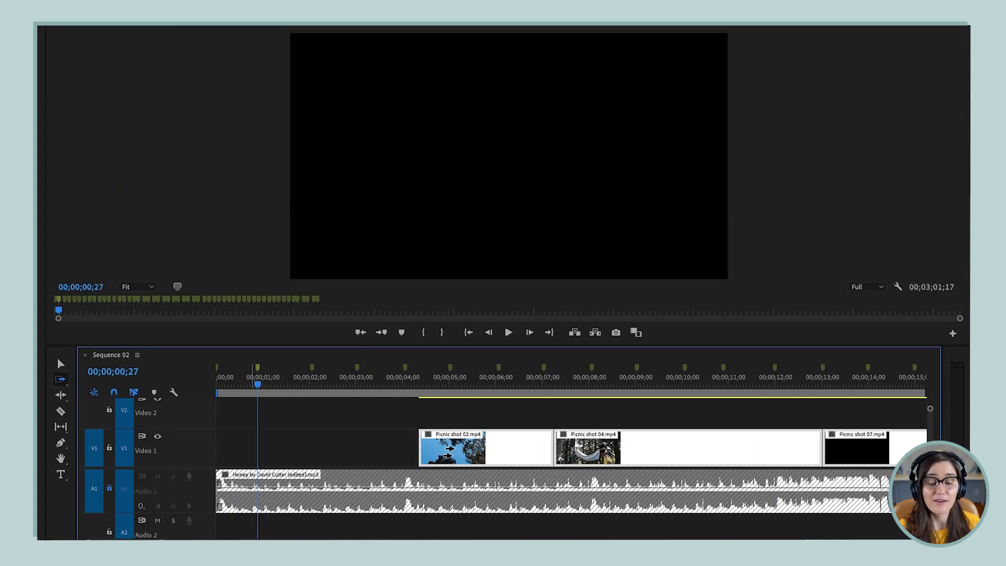
Return the shifted Video 1 clips to the start of the sequence.
key("v")
left_click_drag(423, 449, 241, 449)
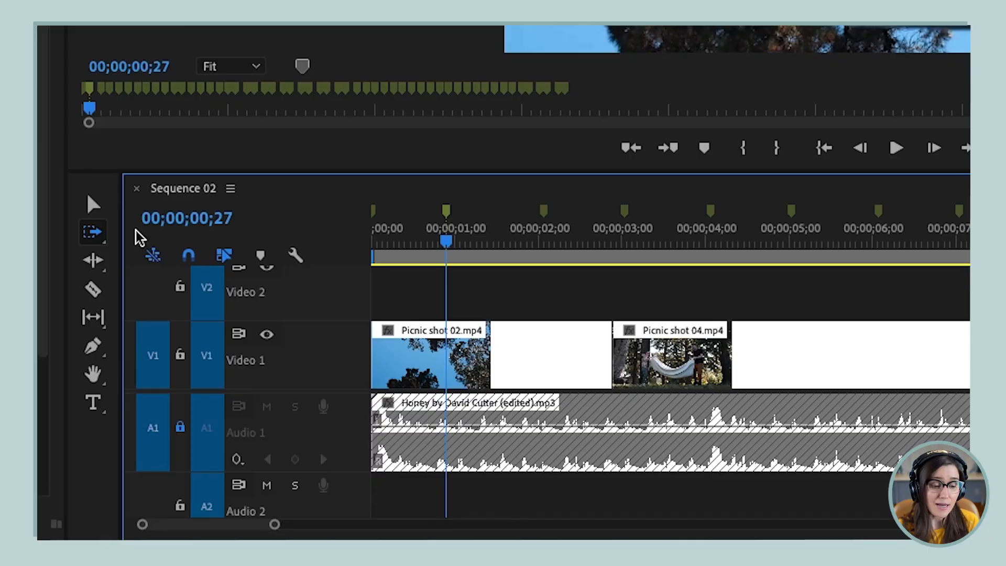
Select Picnic shot 09 and every Video 1 clip before it with the Track Select Backward tool.
left_click(95, 237)
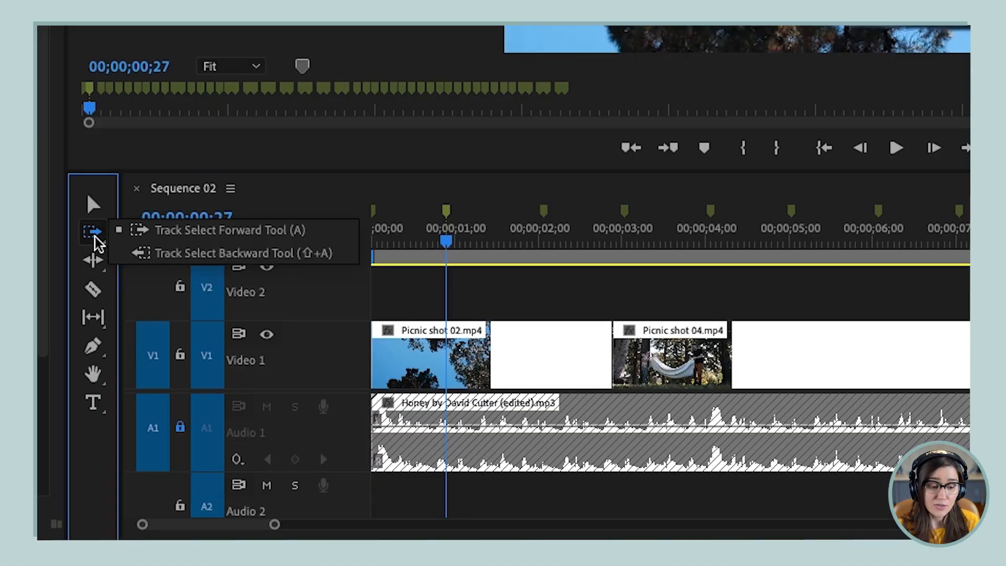
left_click(139, 253)
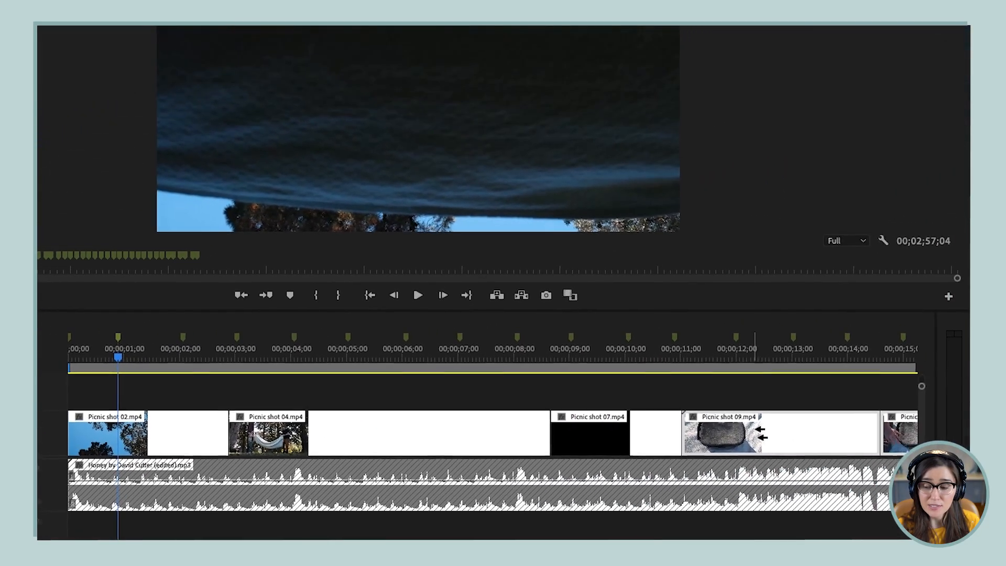
left_click(762, 429)
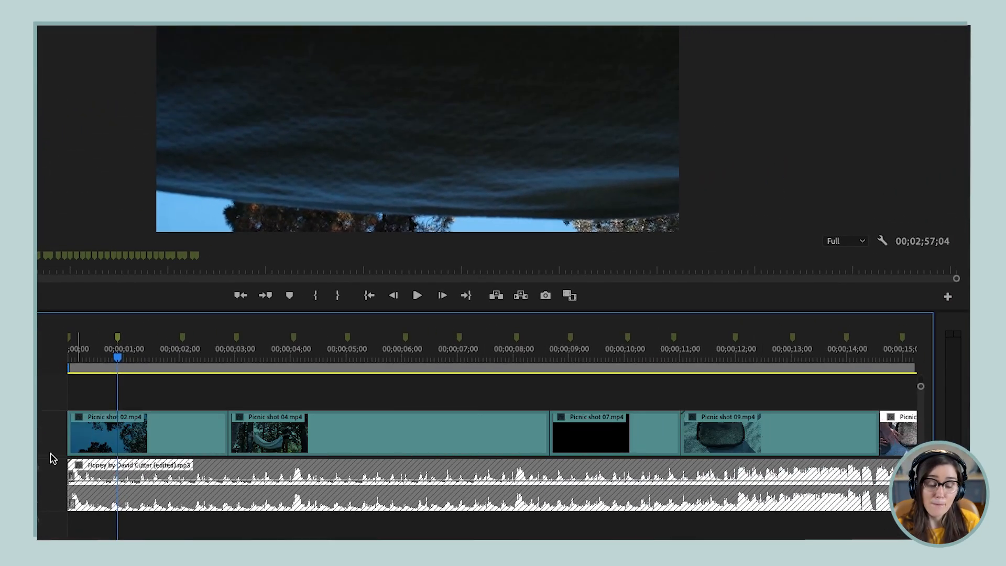
left_click_drag(726, 414, 854, 394)
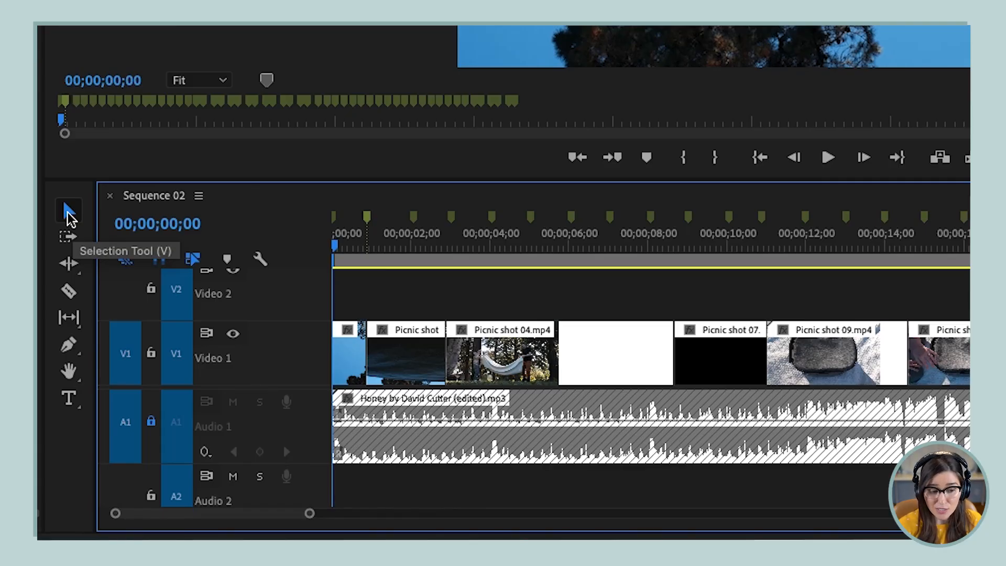
Try to extend the end of the short first clip on Video 1 with the Selection tool.
left_click_drag(362, 358, 474, 358)
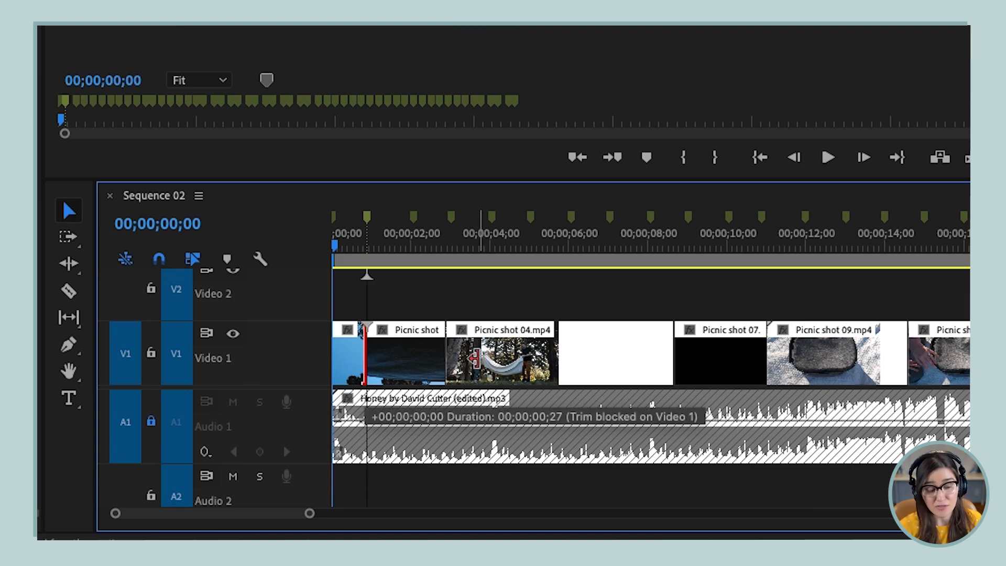
left_click_drag(474, 357, 474, 358)
Ripple edit the end of the first Video 1 clip so that it lasts about 3 seconds.
left_click(75, 265)
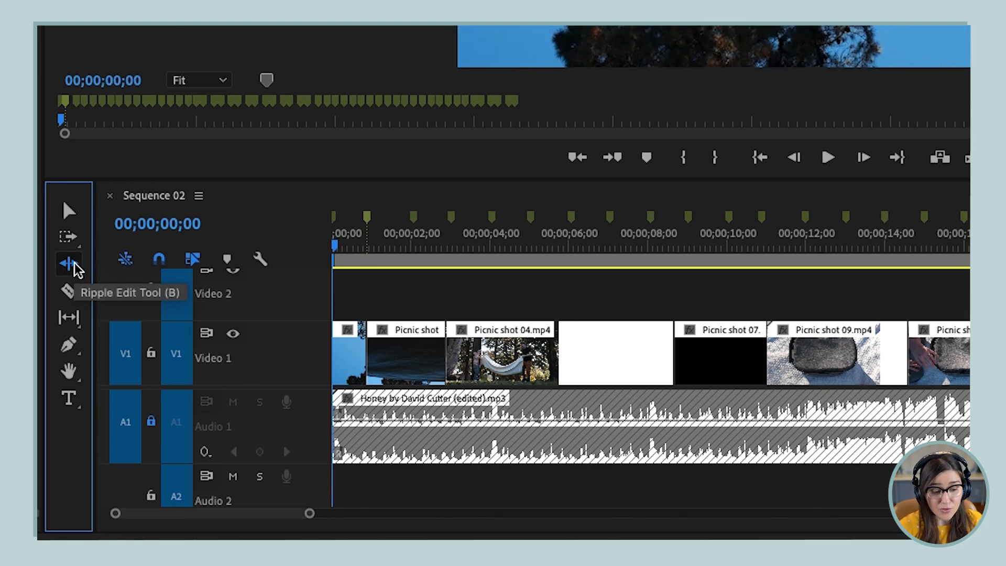
left_click(359, 351)
left_click_drag(358, 352, 519, 357)
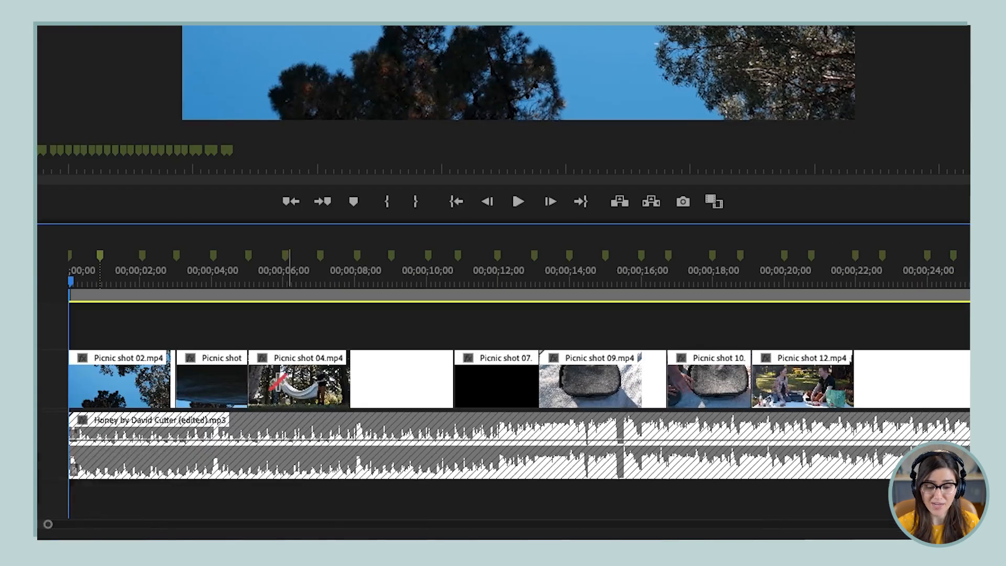
left_click_drag(448, 397, 389, 396)
left_click_drag(195, 379, 181, 380)
left_click_drag(515, 385, 581, 385)
left_click_drag(685, 382, 722, 380)
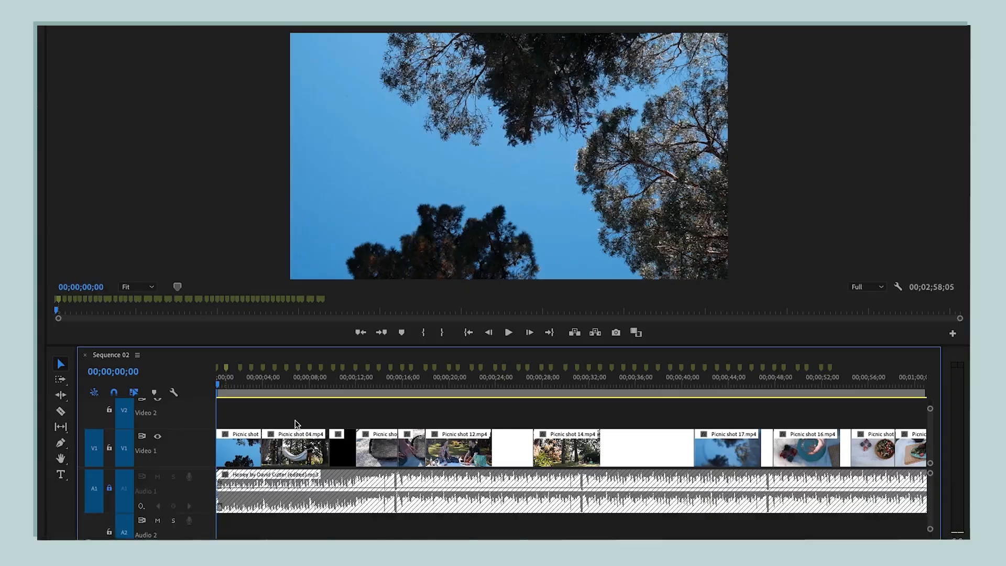
Ripple edit the start of Picnic shot 02 to reveal about 1 second more of its beginning.
key("equal")
key("equal")
key("equal")
key("equal")
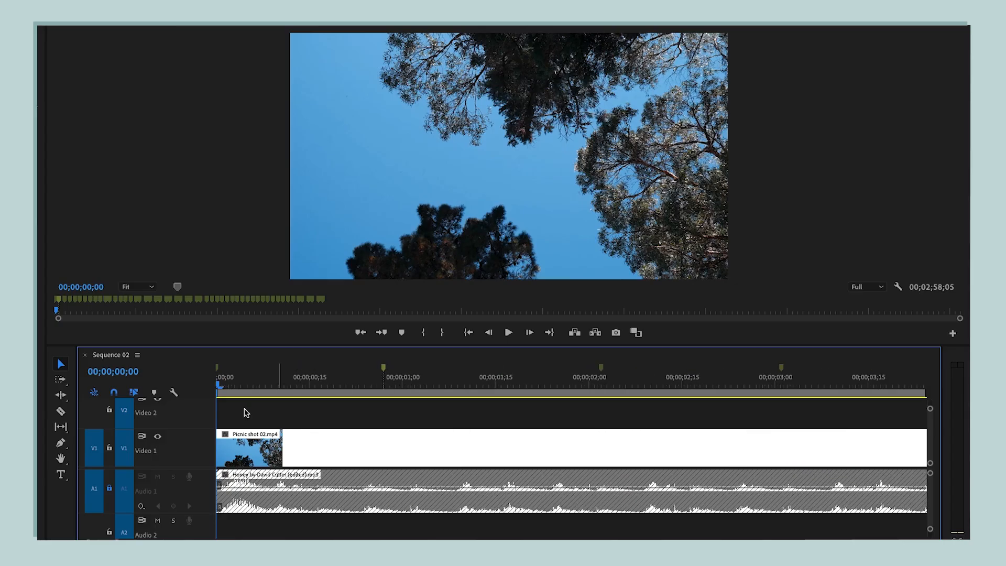
left_click(60, 395)
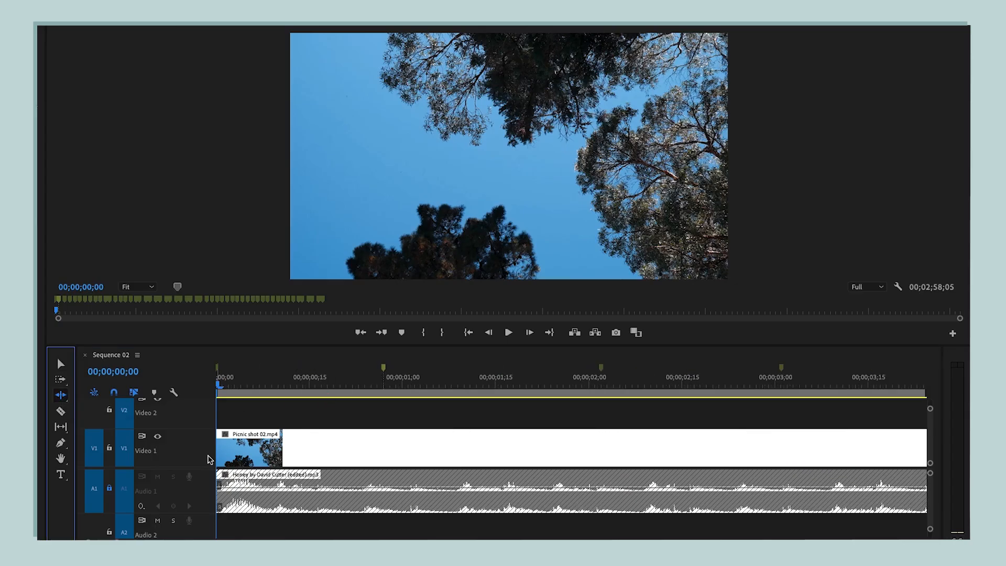
left_click_drag(223, 449, 42, 447)
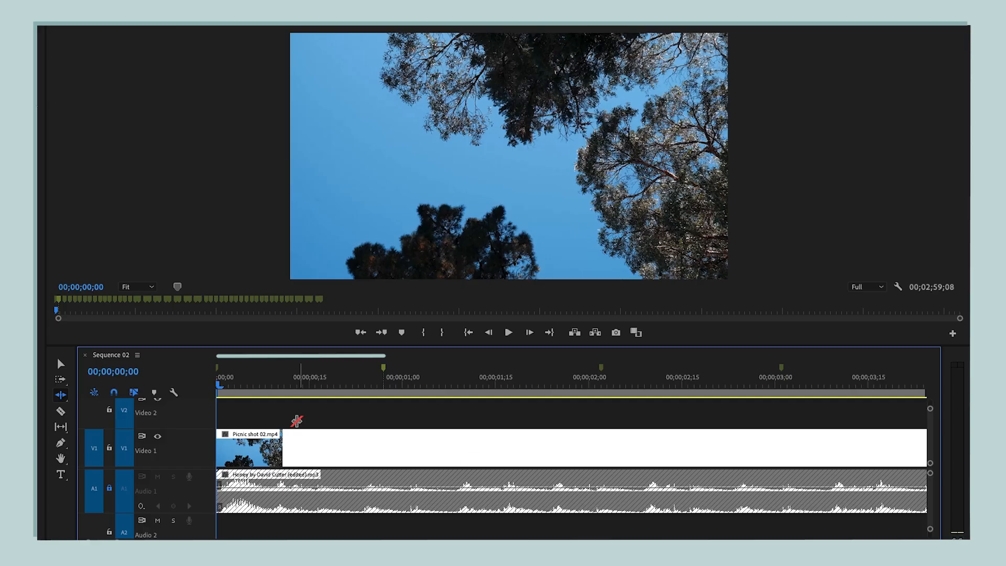
Cut Picnic shot 02 at the marker at 00;00;00;27.
key("space")
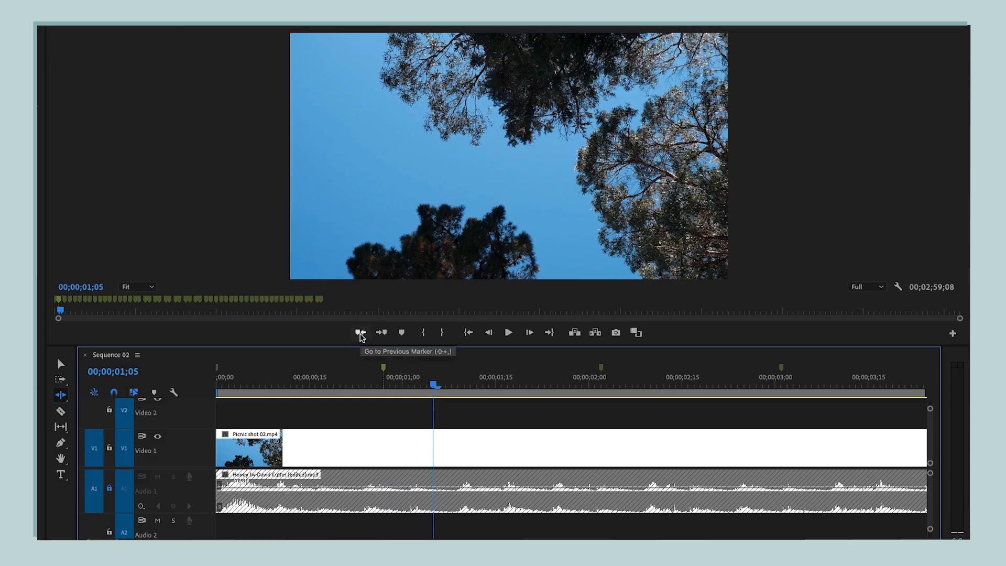
left_click(360, 334)
key("v")
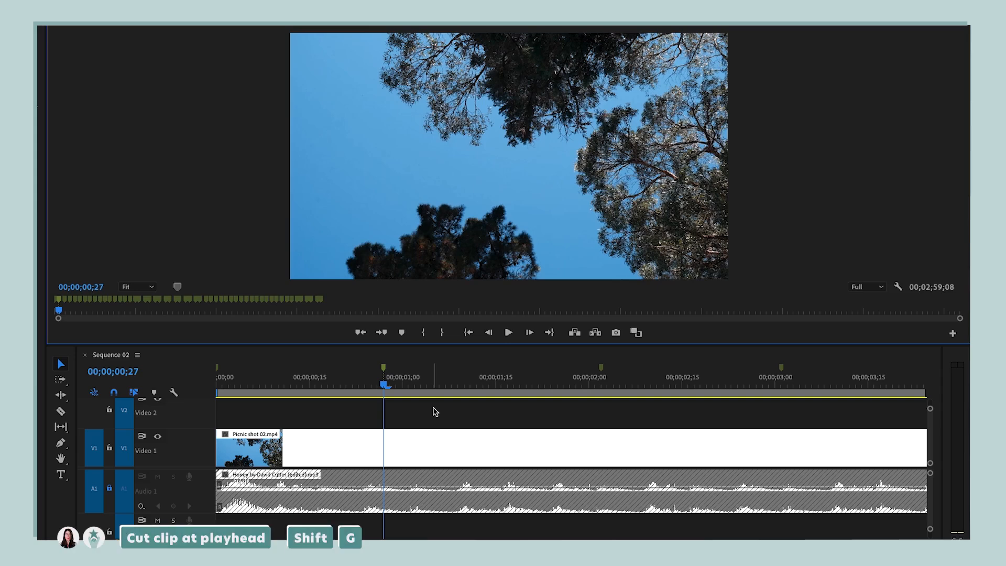
key("shift+g")
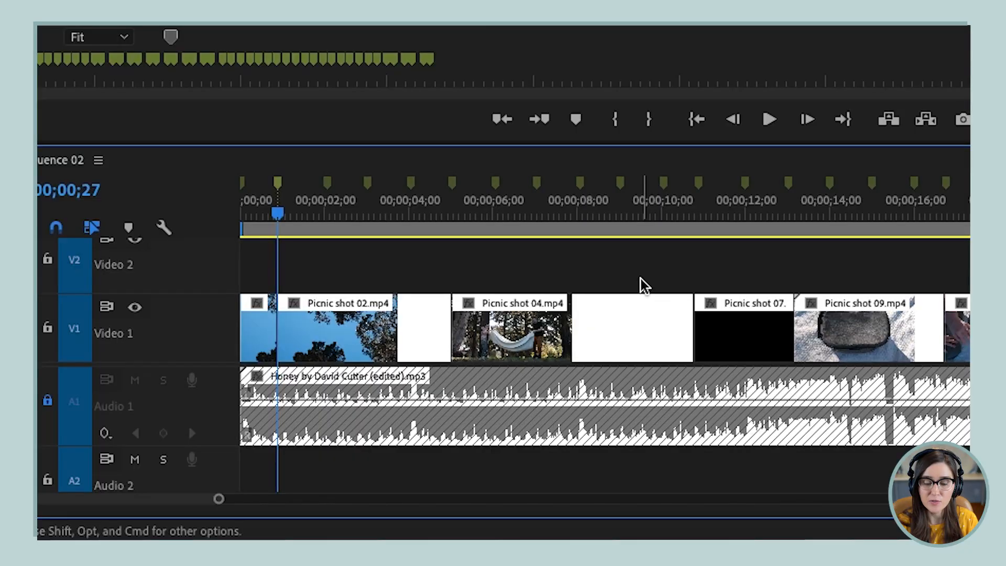
left_click(629, 320)
mouse_move(628, 320)
left_mouse_down()
mouse_move(446, 344)
mouse_move(552, 331)
left_mouse_up()
left_click_drag(484, 340, 445, 344)
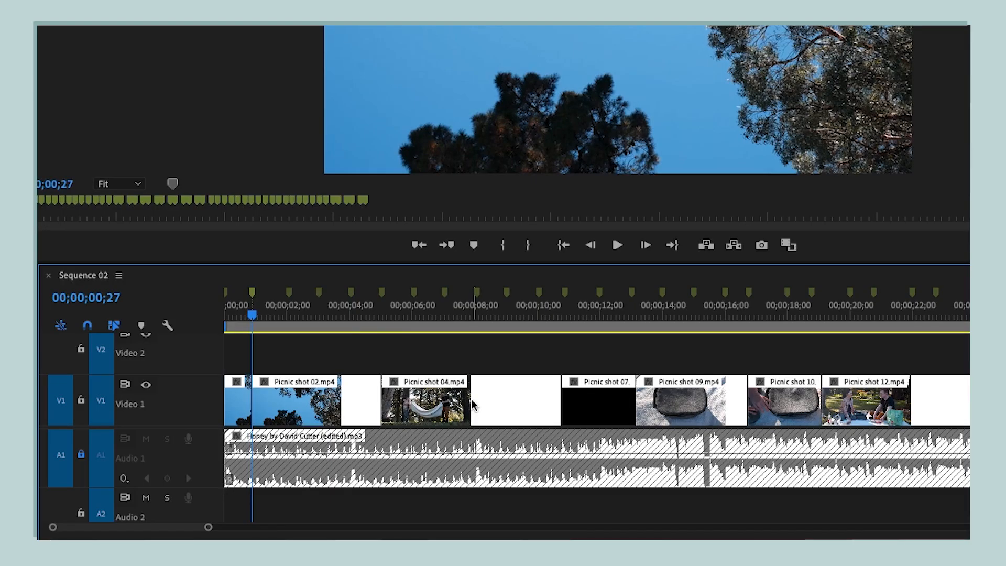
Copy Picnic shot 04, mark its span, and extract it from Video 1 so the following clips close the gap.
left_click(472, 404)
key("super+c")
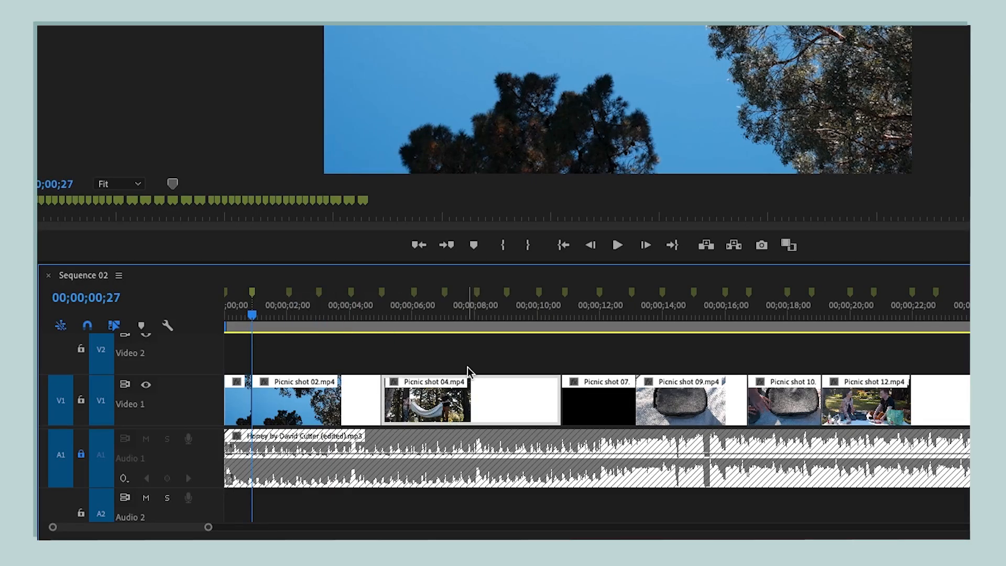
key("x")
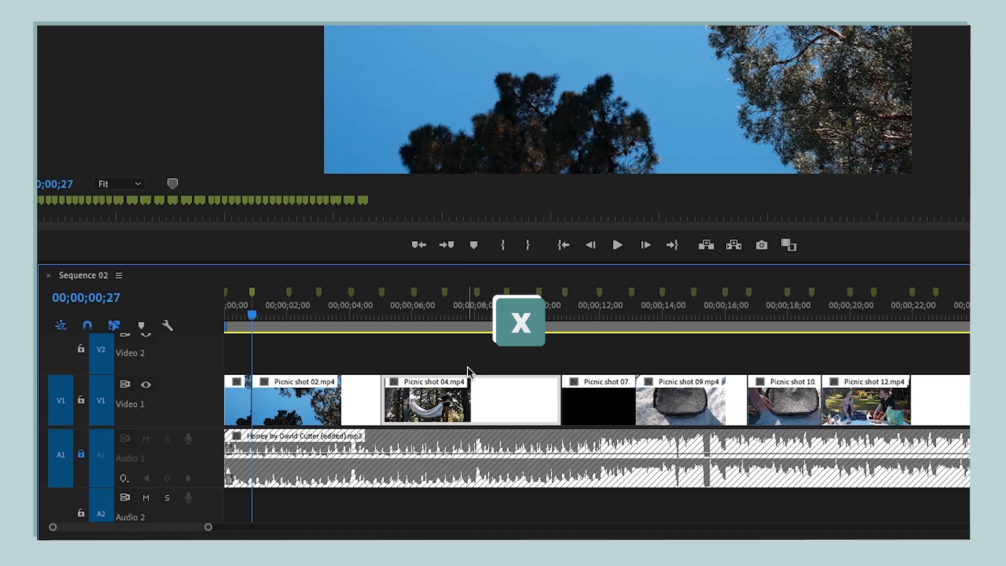
key("apostrophe")
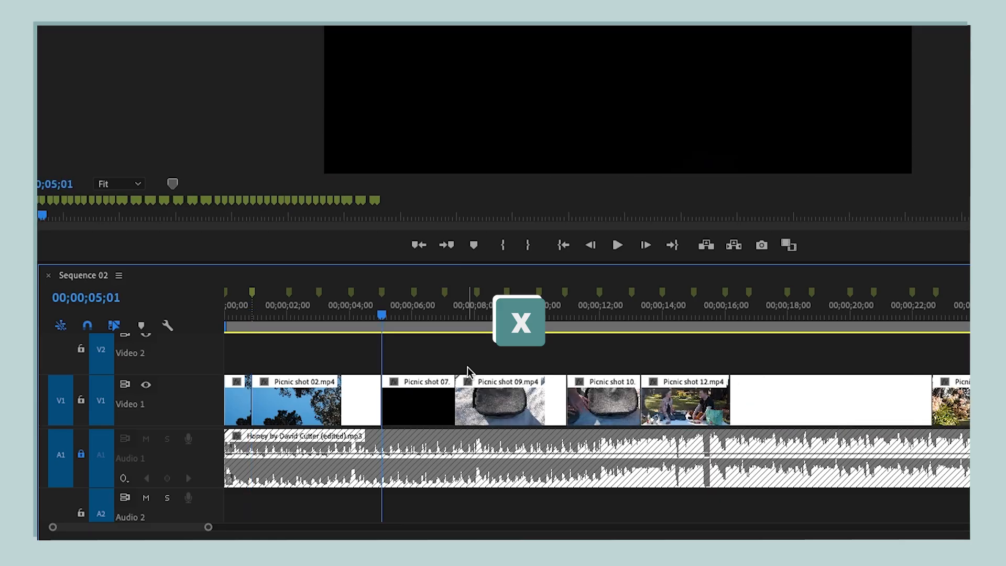
Try an overwriting paste of the copied Picnic shot 04 at the 00;00;00;27 cut, and undo the paste.
key("Up")
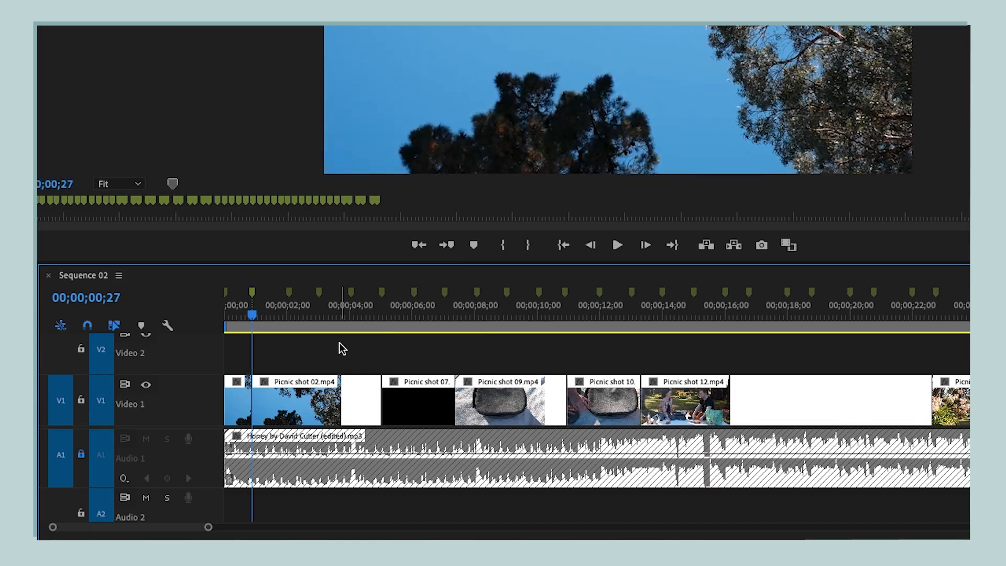
key("super+v")
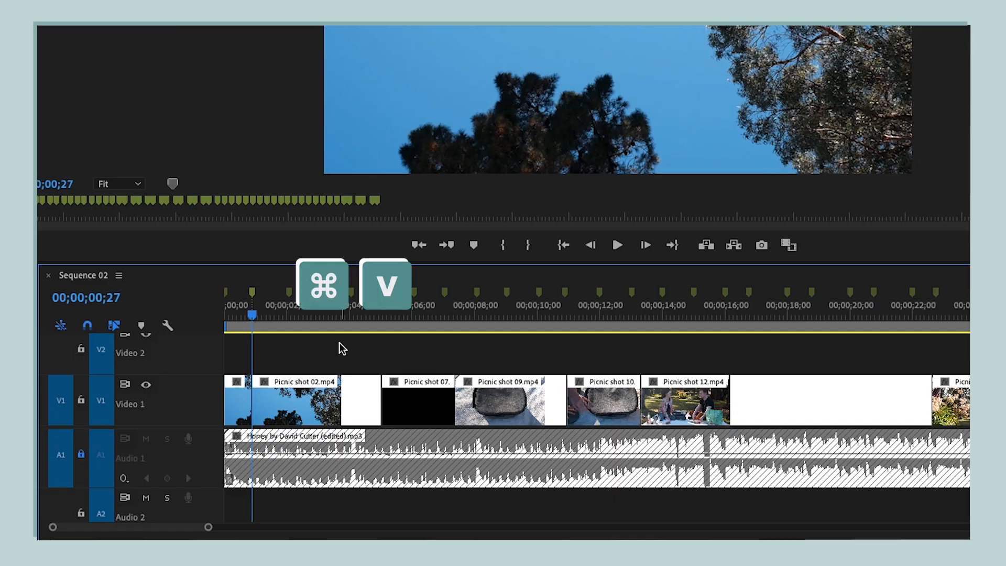
key("super+v")
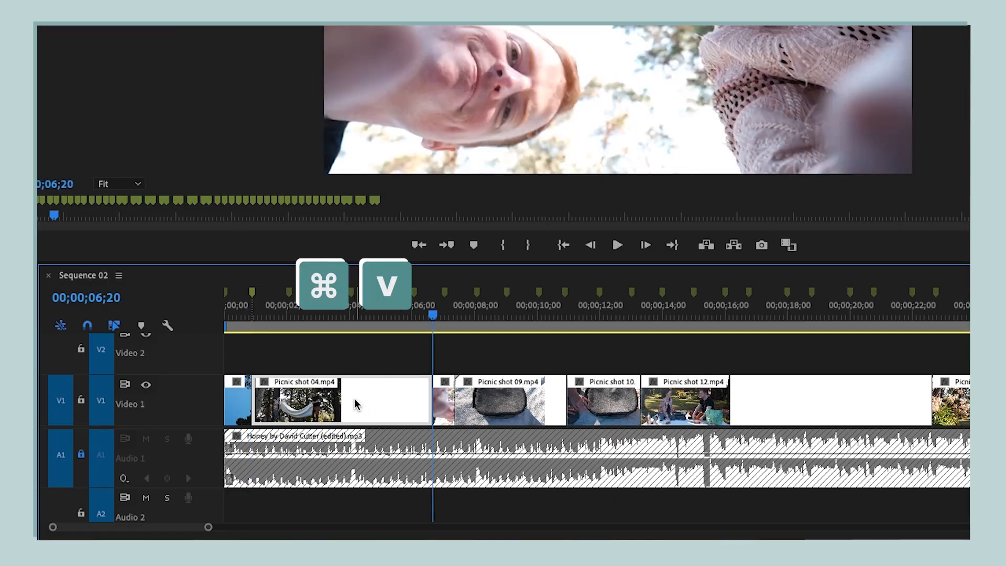
key("super+z")
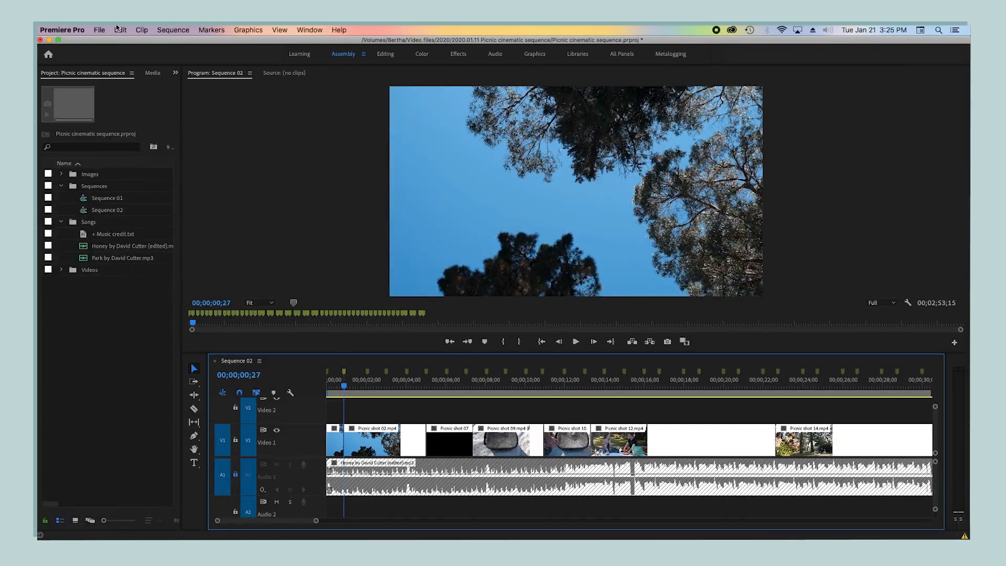
Insert-paste the copied Picnic shot 04 at the 00;00;00;27 cut on Video 1, pushing the following clips along.
left_click(119, 29)
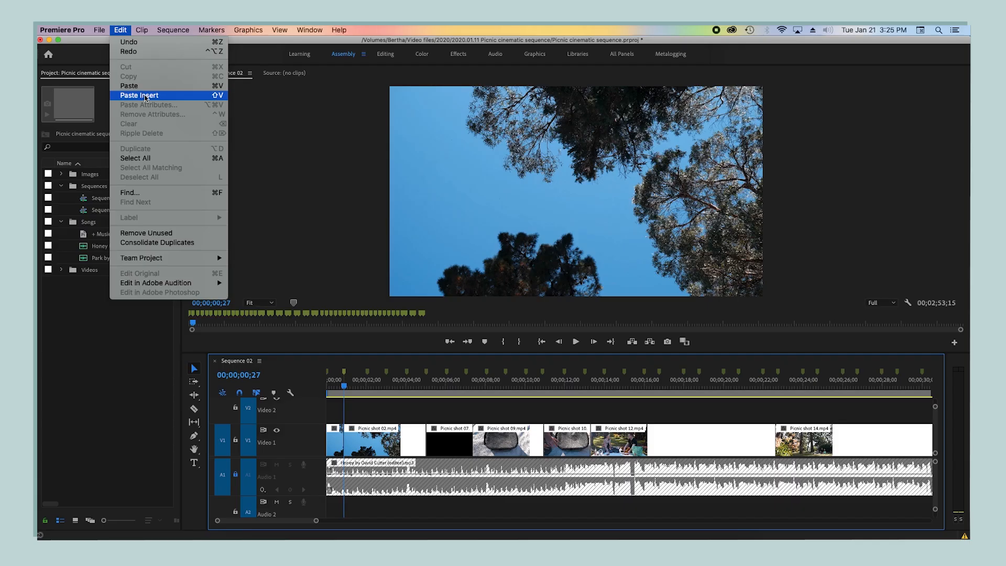
left_click(140, 96)
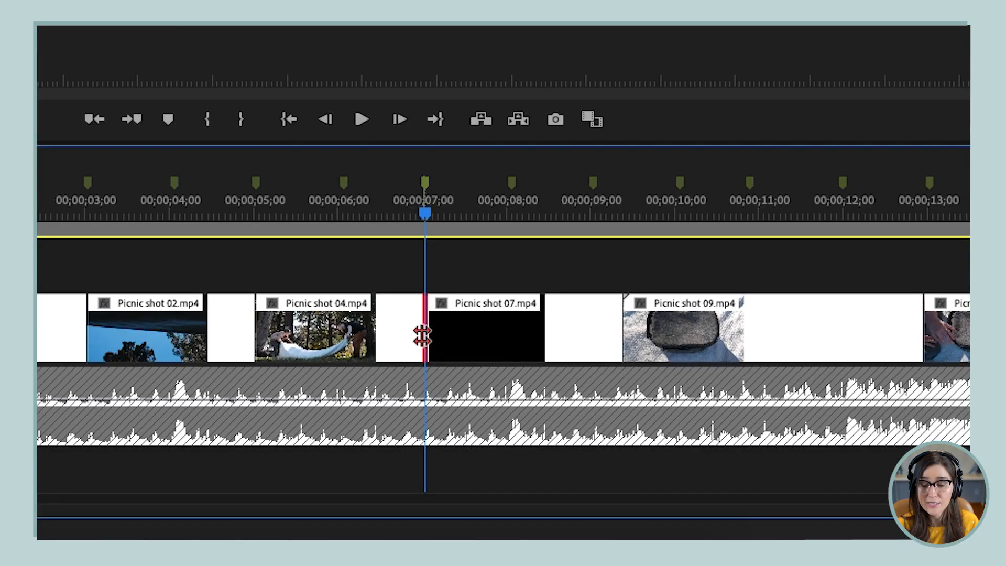
Roll the edit point at the start of Picnic shot 07 to the marker at 00;00;07;01.
left_click_drag(422, 335, 340, 343)
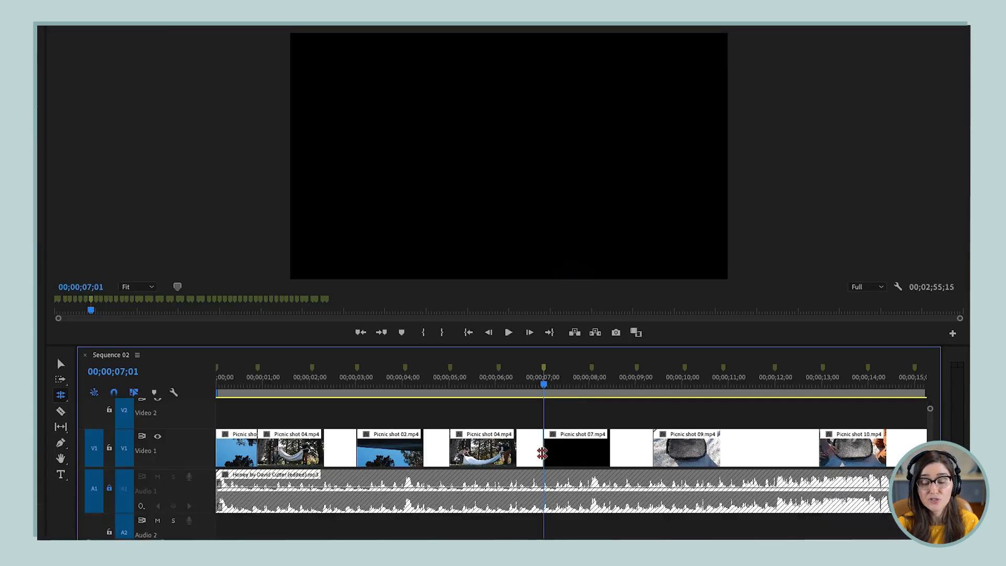
mouse_move(542, 449)
left_mouse_down()
mouse_move(498, 447)
mouse_move(547, 448)
left_mouse_up()
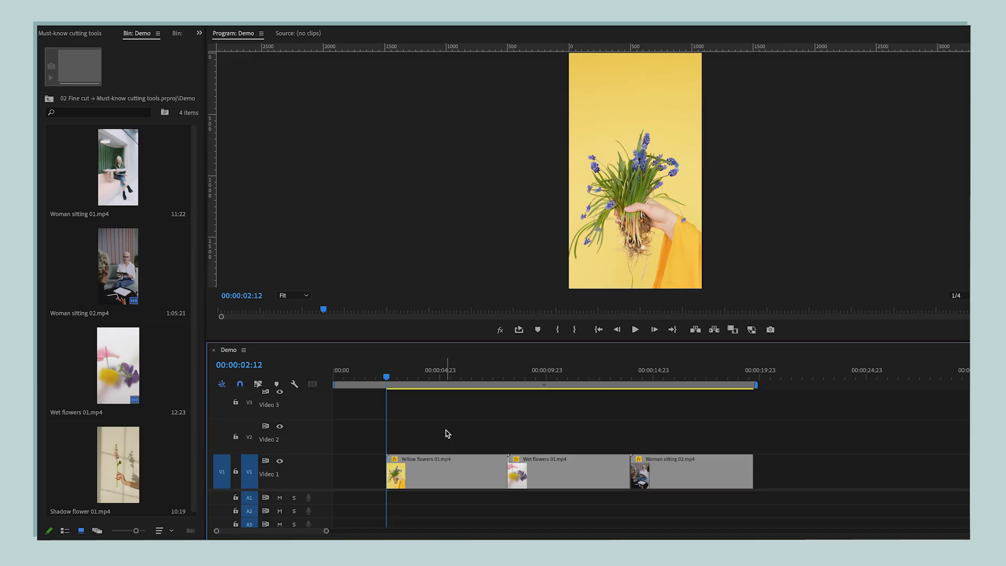
Duplicate the Yellow flowers 01 clip from Video 1 onto Video 2 directly above the original in the Demo sequence.
left_click(447, 472)
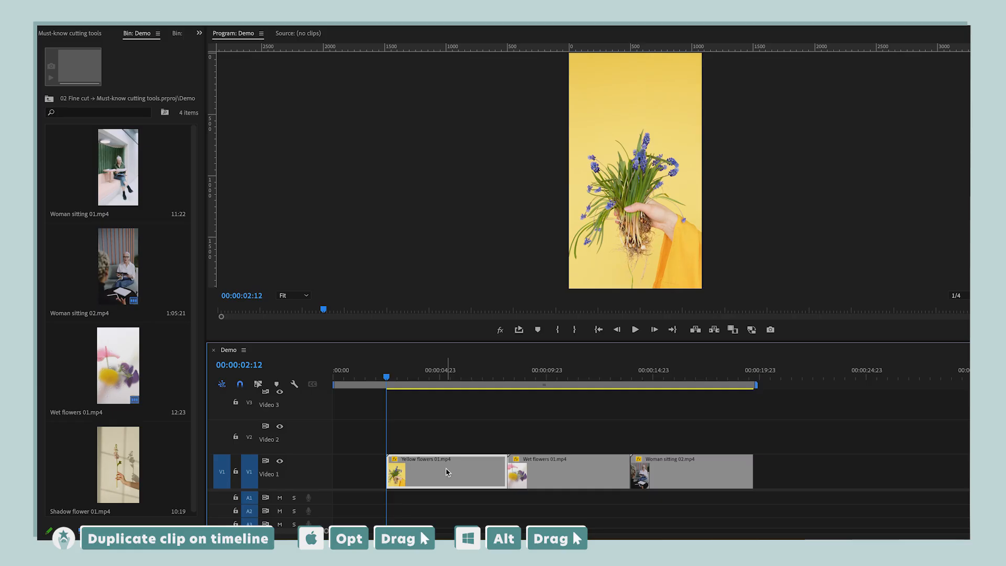
left_click_drag(447, 472, 448, 445)
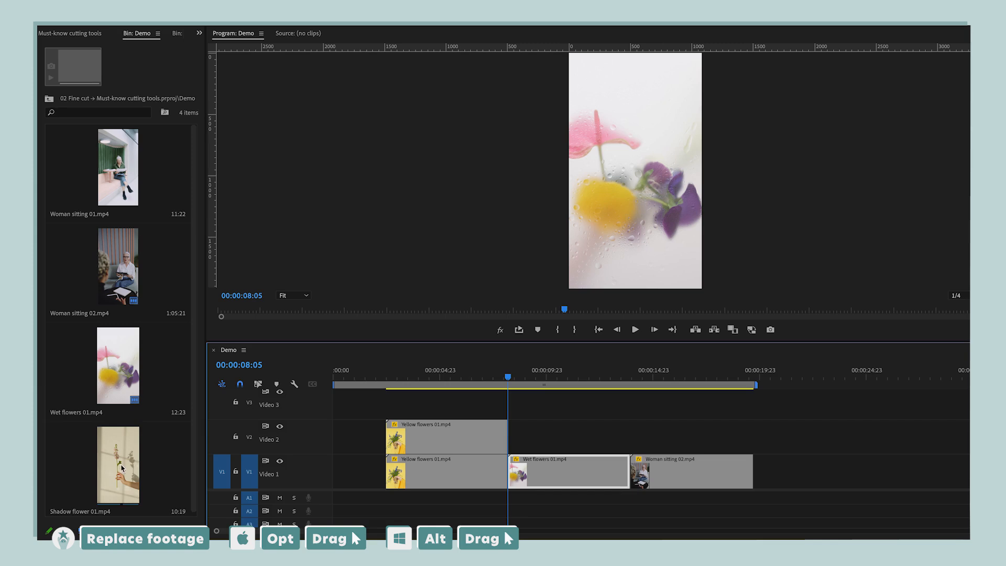
Replace the Wet flowers 01 clip on Video 1 with Shadow flower 01, and the Woman sitting 02 clip with Woman sitting 01.
left_click_drag(122, 468, 550, 472)
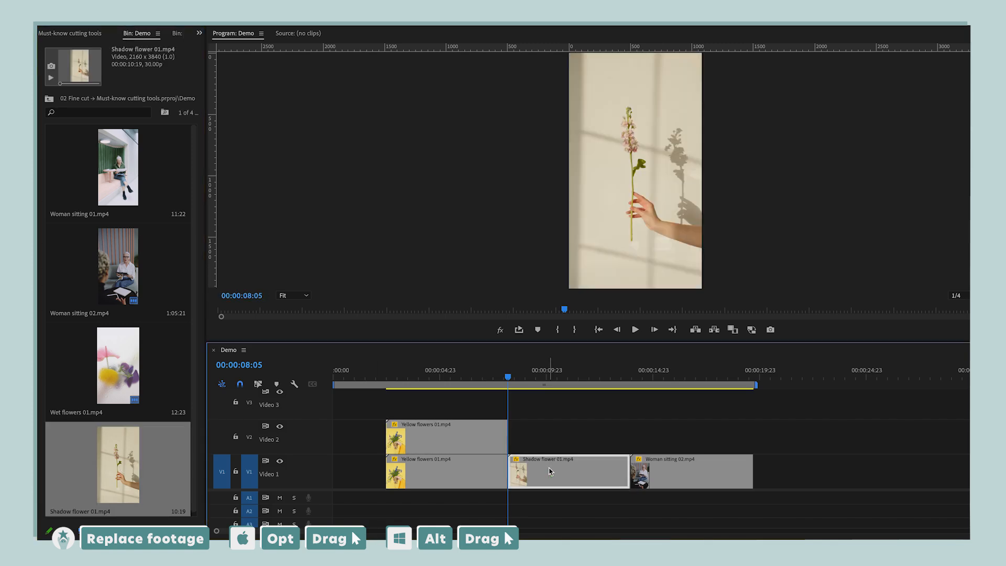
key("Down")
left_click(684, 467)
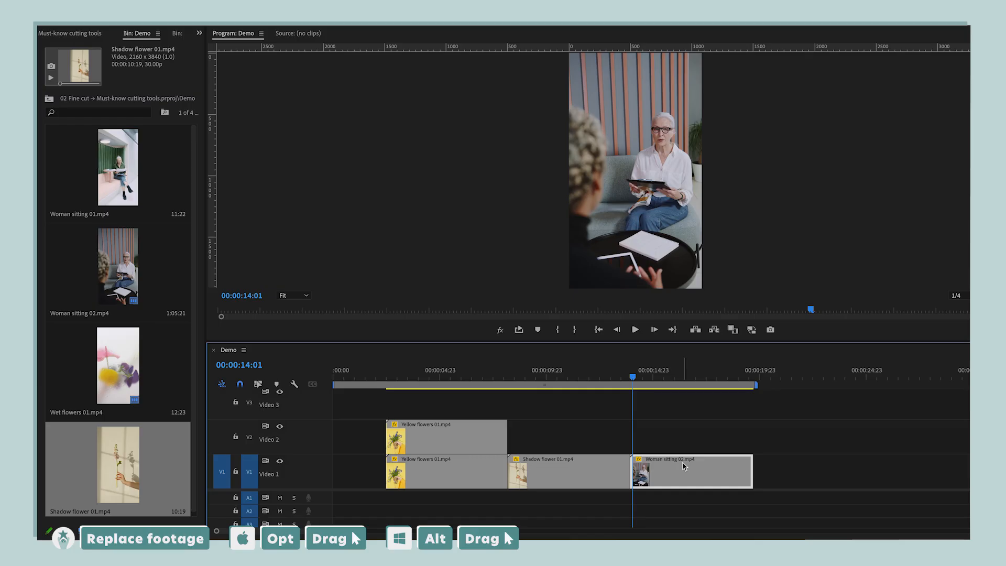
left_click(133, 199)
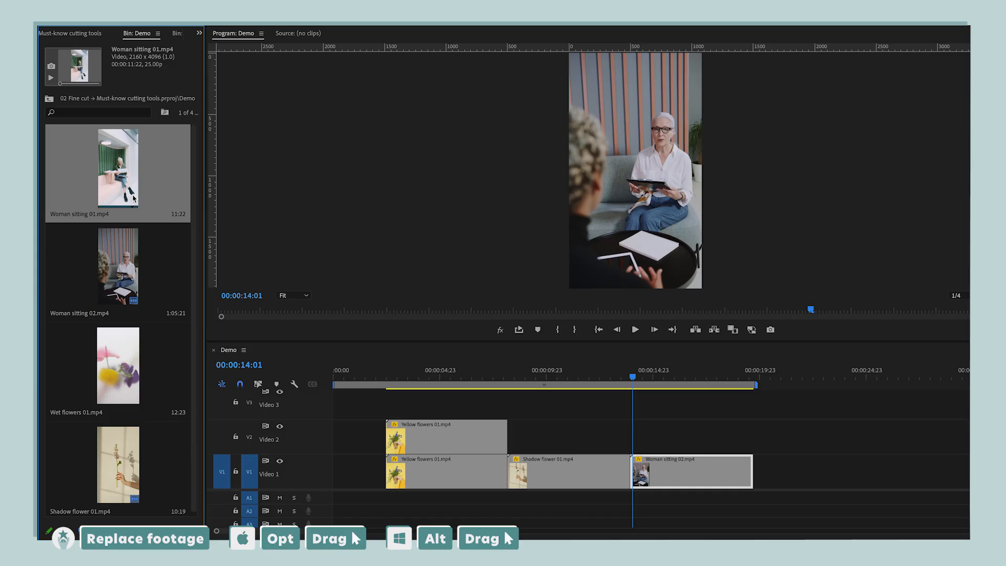
left_click_drag(134, 199, 663, 462)
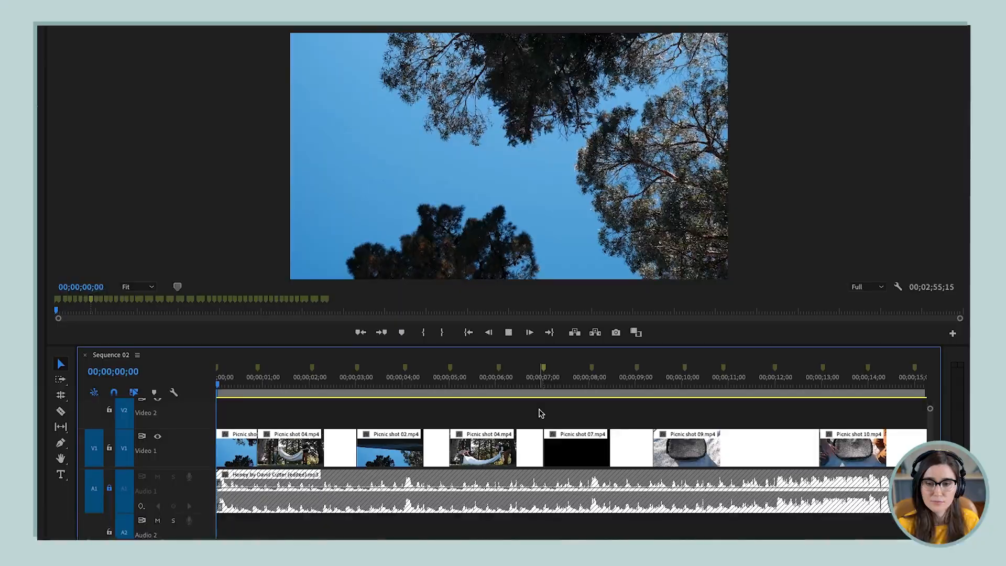
Play Sequence 02 from the start to check the picnic cuts against the music markers.
key("space")
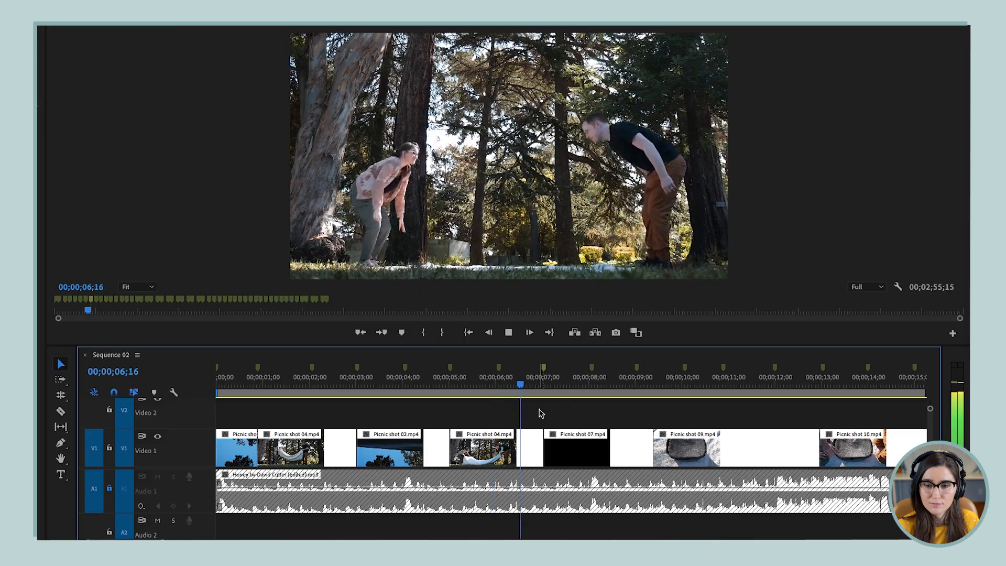
key("space")
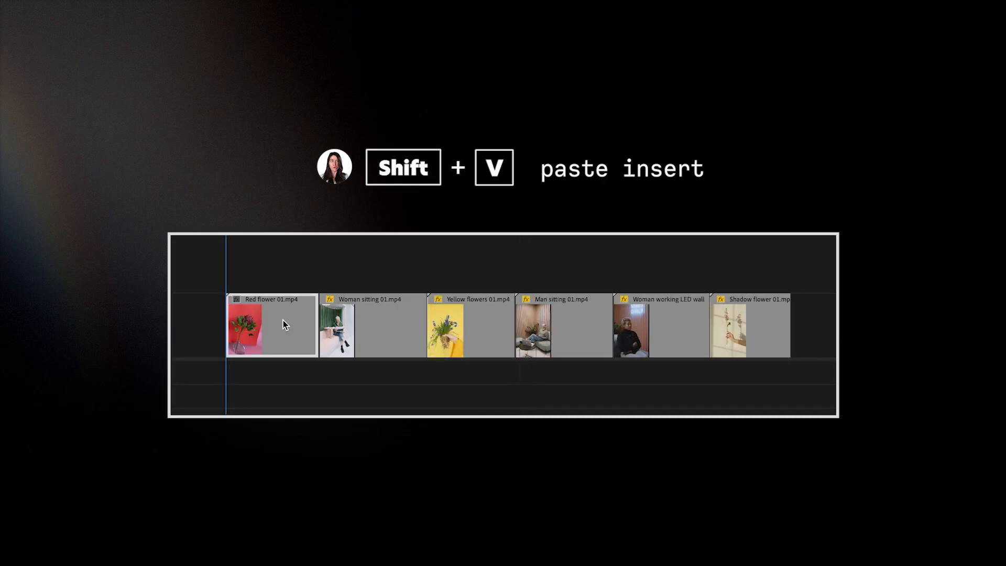
Insert-paste the copied clip at the playhead on the flower and portrait clips timeline.
key("shift+v")
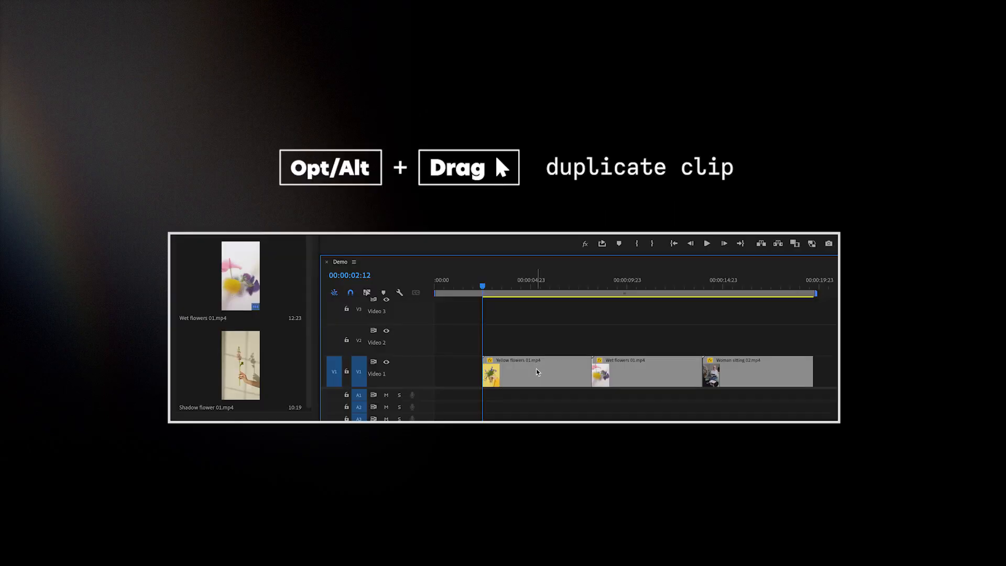
Place a copy of Yellow flowers 01 on Video 2, aligned with the original clip on Video 1.
left_click_drag(537, 373, 537, 345)
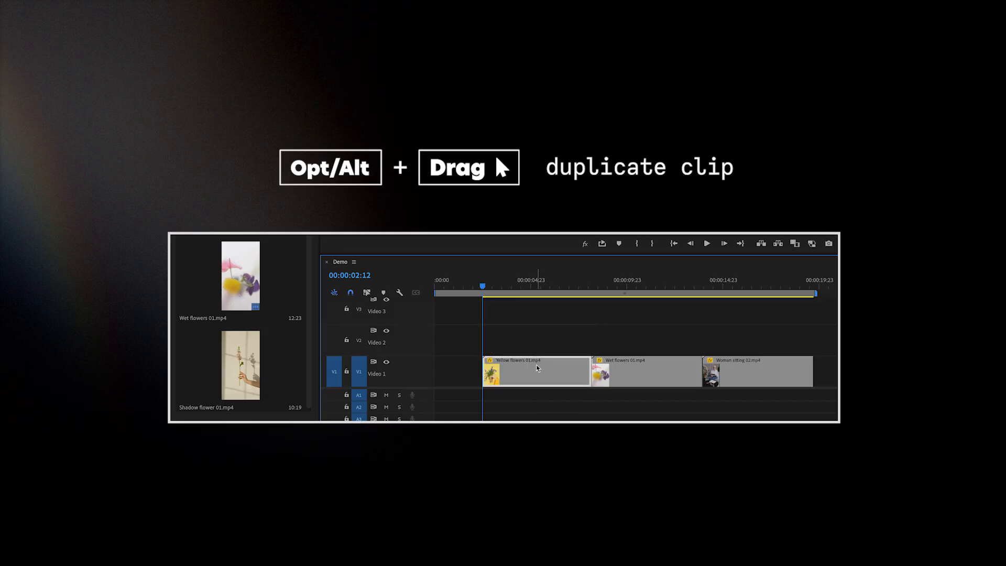
left_click_drag(539, 372, 537, 347)
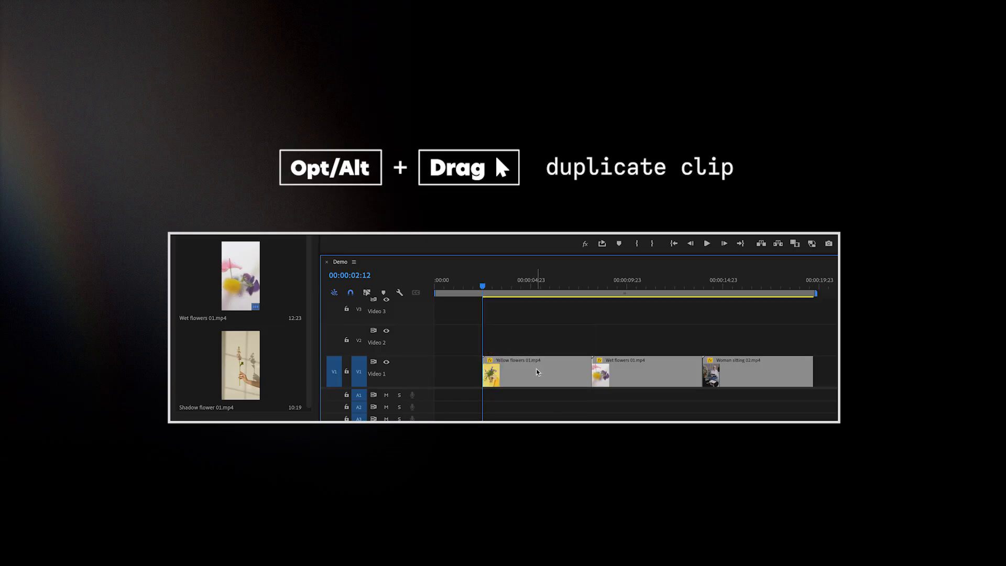
left_click_drag(537, 372, 537, 347)
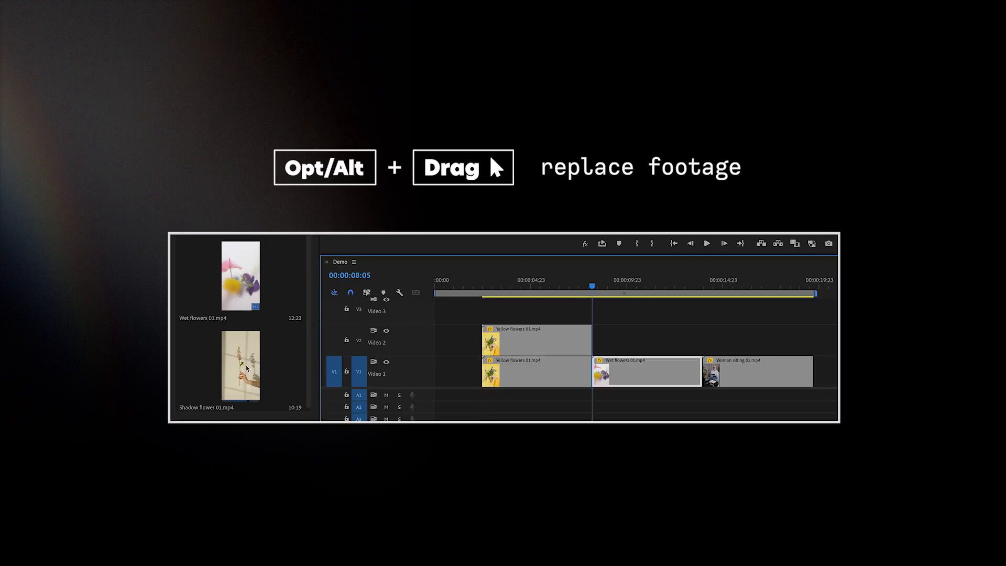
Swap the Wet flowers 01 clip at 00:00:08:05 on Video 1 for Shadow flower 01 from the bin.
left_click_drag(277, 366, 632, 373)
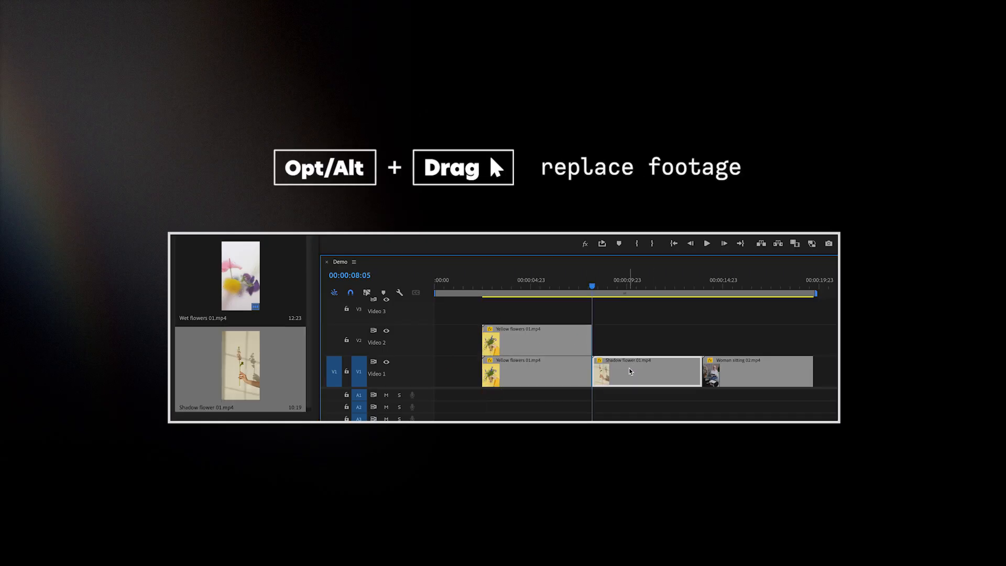
left_click_drag(244, 368, 631, 371)
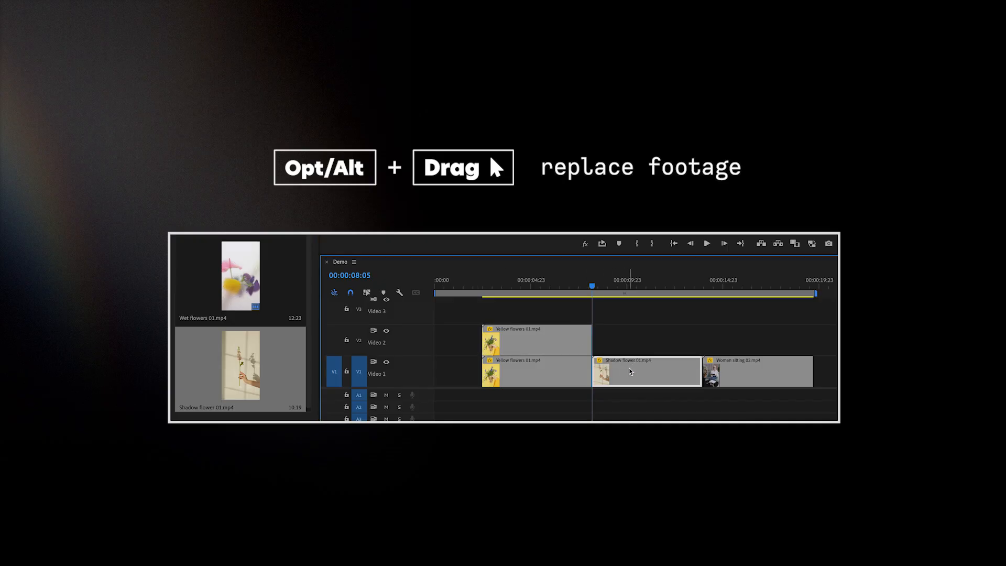